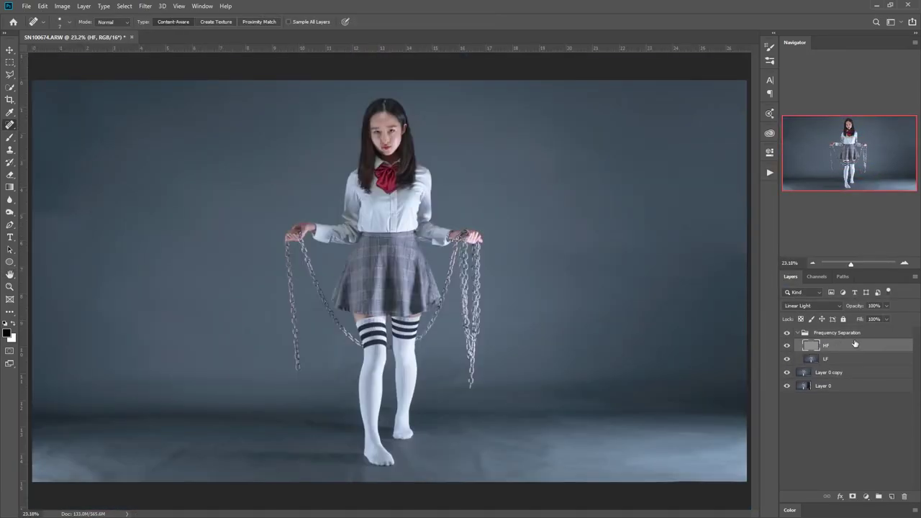
Heal the blemish near the end of the chain with a Spot Healing stroke
{"action": "left_click_drag", "start_coordinate": [630, 319], "coordinate": [656, 294]}
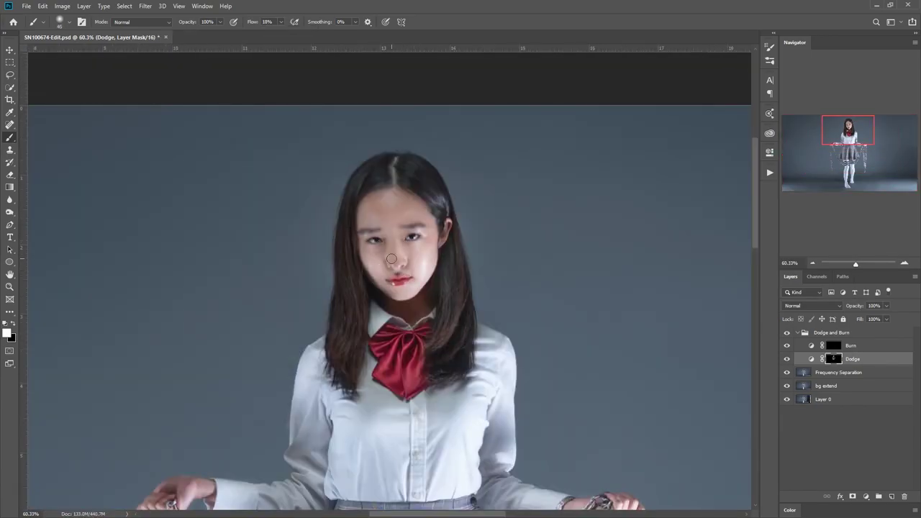
Scroll the view down and show the mesh's transform and view properties sidebar
{"action": "scroll", "coordinate": [346, 310], "scroll_direction": "down", "scroll_amount": 4}
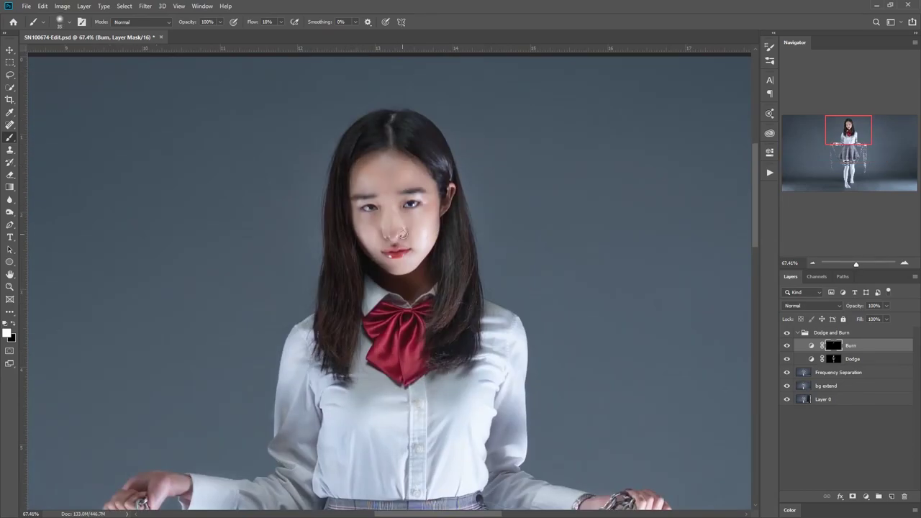
{"action": "scroll", "coordinate": [410, 314], "scroll_direction": "down", "scroll_amount": 2}
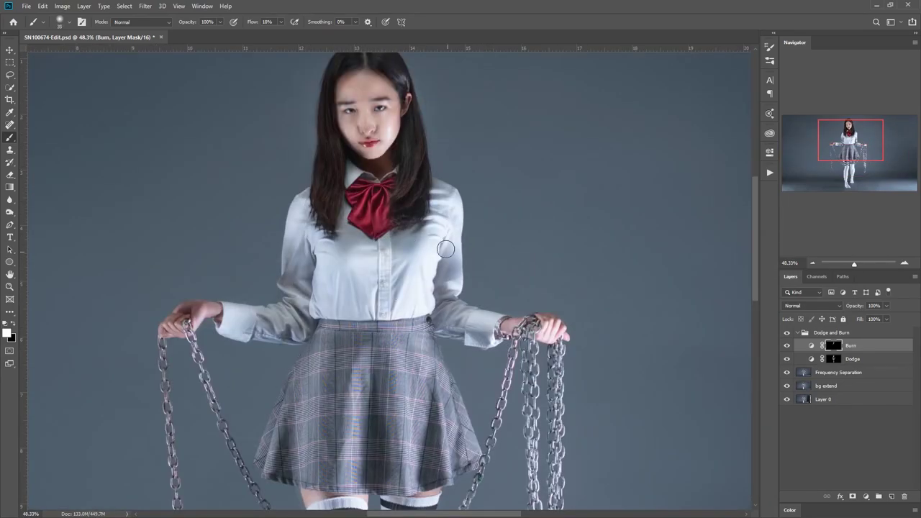
{"action": "scroll", "coordinate": [438, 289], "scroll_direction": "down", "scroll_amount": 3}
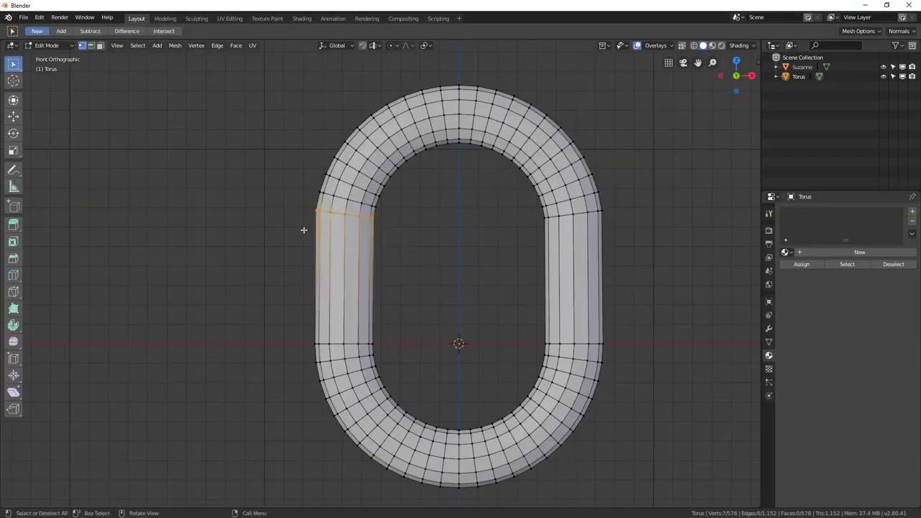
{"action": "key", "text": "n"}
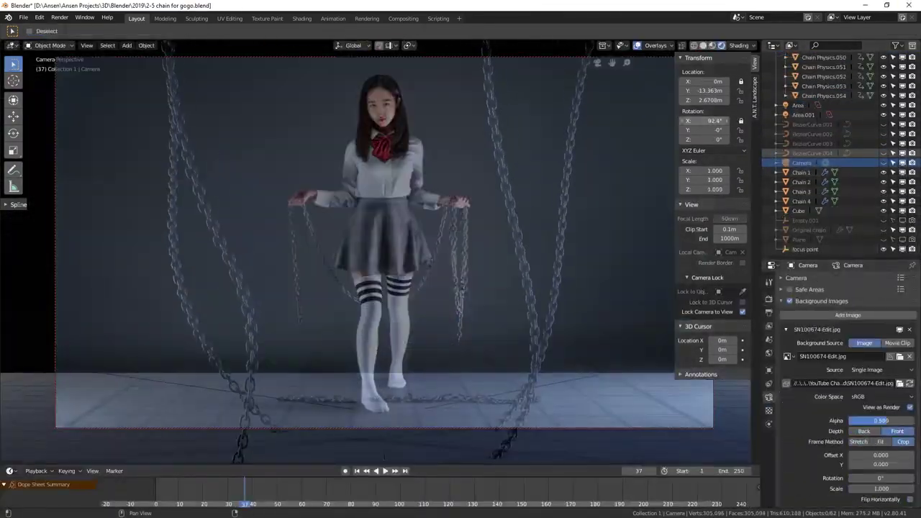
Bring up the context options for the scene collection
{"action": "right_click", "coordinate": [888, 67]}
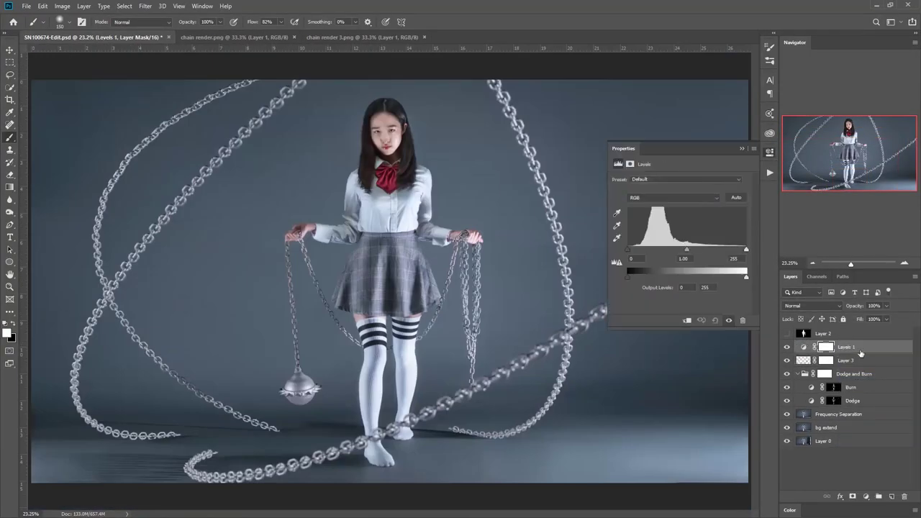
Lower the chains' Levels highlight output to 197 to match the photo
{"action": "left_click_drag", "start_coordinate": [734, 280], "coordinate": [721, 281]}
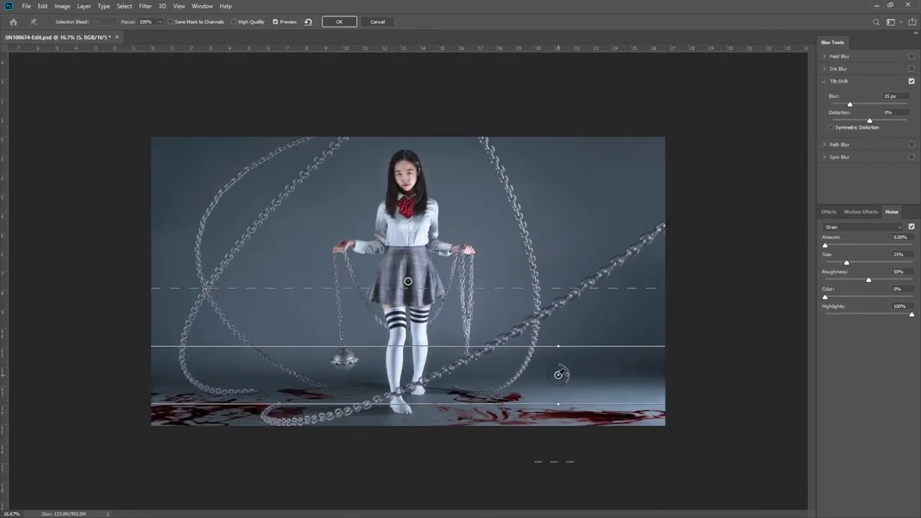
{"action": "scroll", "coordinate": [561, 374], "scroll_direction": "up", "scroll_amount": 2}
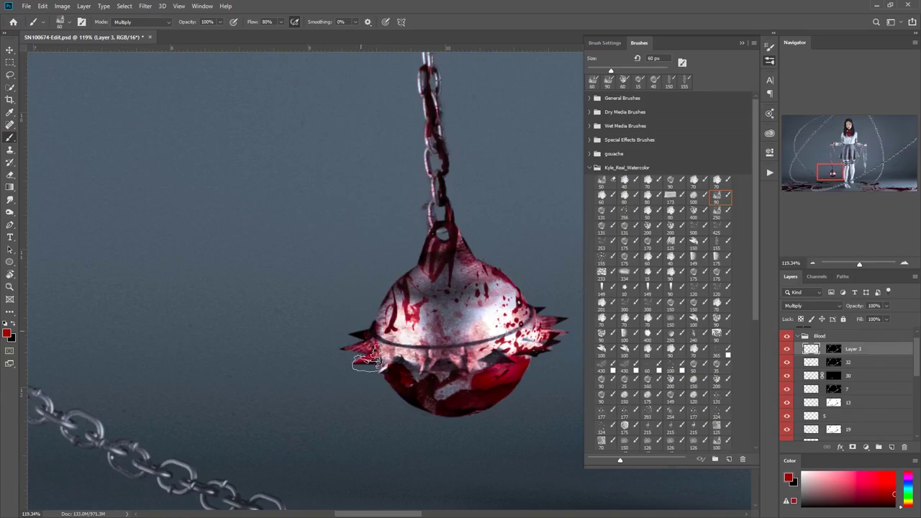
Fit the whole image on screen with Ctrl+0
{"action": "key", "text": "ctrl+0"}
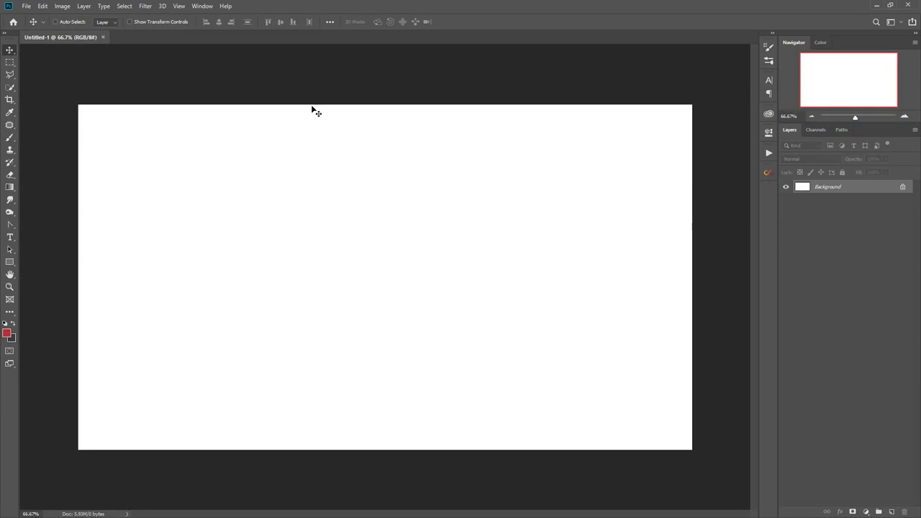
Show the Brushes panel and go to the Get More Brushes download page
{"action": "left_click", "coordinate": [194, 6]}
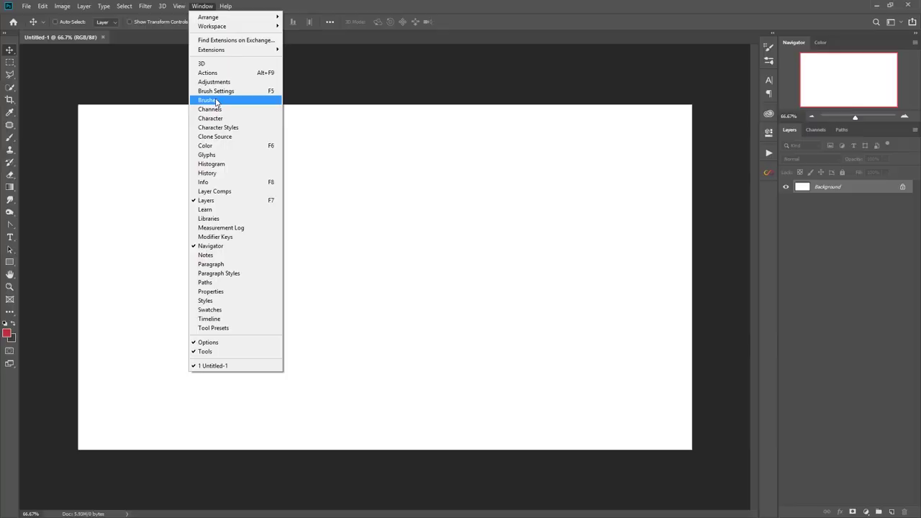
{"action": "left_click", "coordinate": [129, 155]}
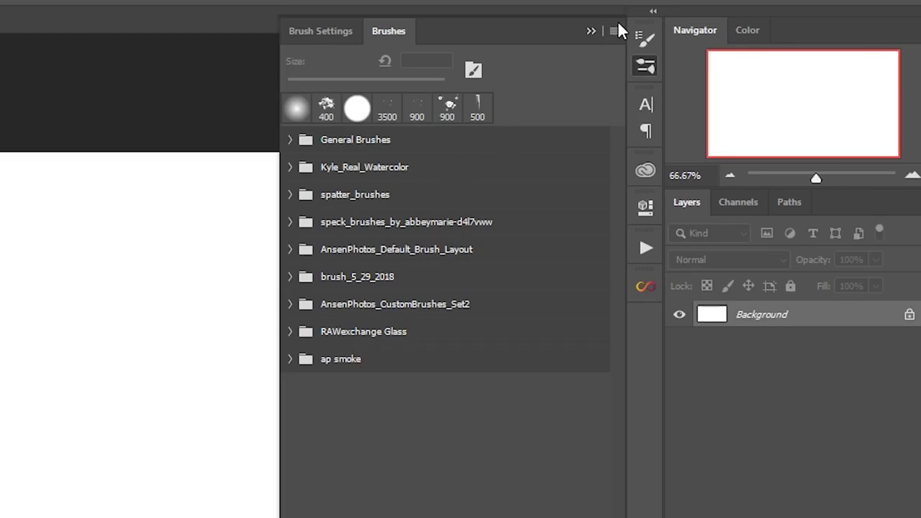
{"action": "left_click", "coordinate": [614, 31]}
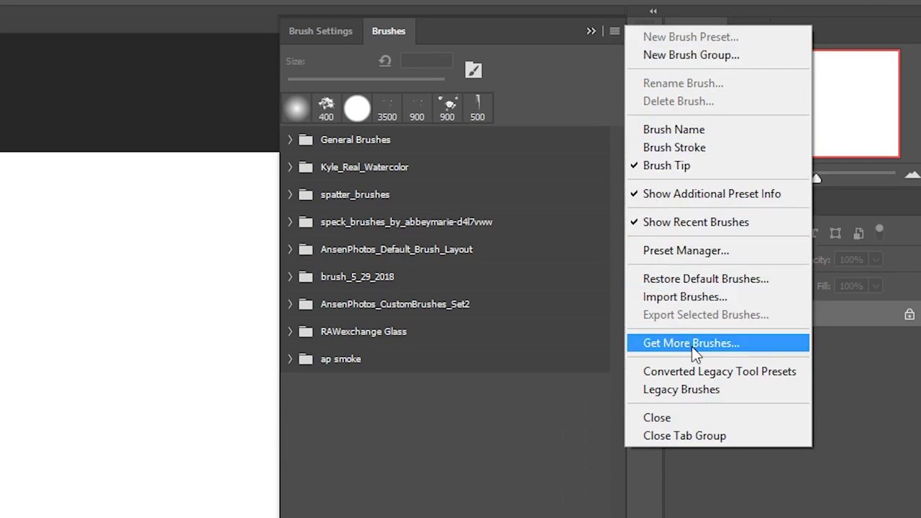
{"action": "left_click", "coordinate": [754, 346]}
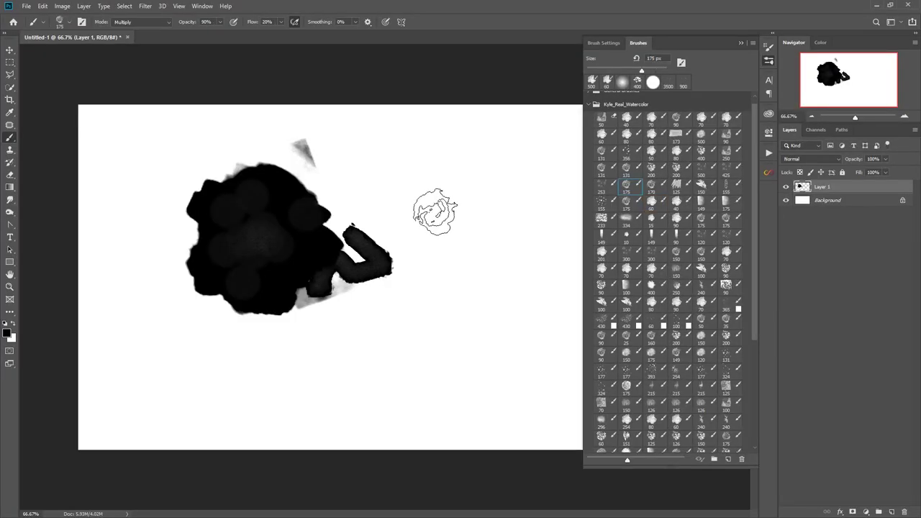
Paint a grey wash and large 300 px dark watercolor test strokes beside the blob
{"action": "mouse_move", "coordinate": [416, 223]}
{"action": "left_mouse_down"}
{"action": "mouse_move", "coordinate": [380, 359]}
{"action": "mouse_move", "coordinate": [425, 238]}
{"action": "left_mouse_up"}
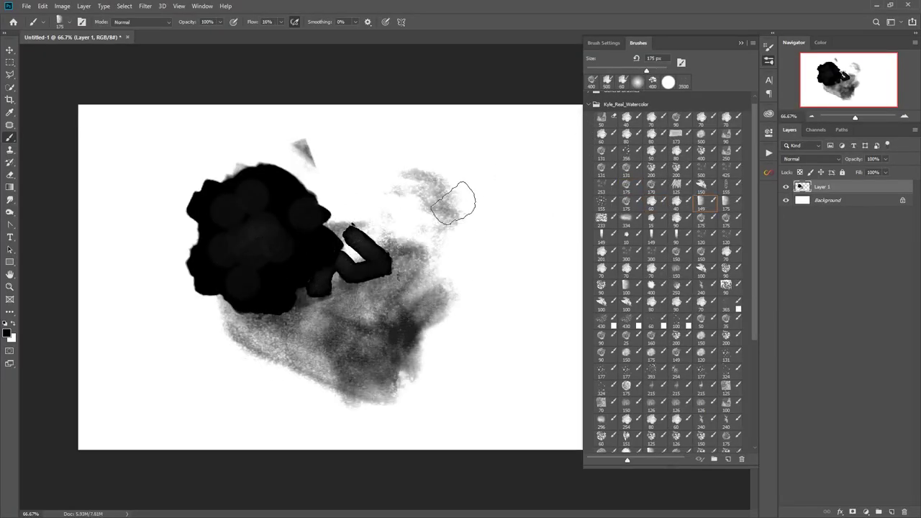
{"action": "key", "text": "bracketright"}
{"action": "key", "text": "bracketright"}
{"action": "mouse_move", "coordinate": [460, 202]}
{"action": "left_mouse_down"}
{"action": "mouse_move", "coordinate": [485, 216]}
{"action": "mouse_move", "coordinate": [504, 286]}
{"action": "mouse_move", "coordinate": [432, 309]}
{"action": "left_mouse_up"}
{"action": "left_click_drag", "start_coordinate": [344, 195], "coordinate": [439, 295]}
{"action": "mouse_move", "coordinate": [403, 169]}
{"action": "left_mouse_down"}
{"action": "mouse_move", "coordinate": [535, 185]}
{"action": "mouse_move", "coordinate": [472, 339]}
{"action": "left_mouse_up"}
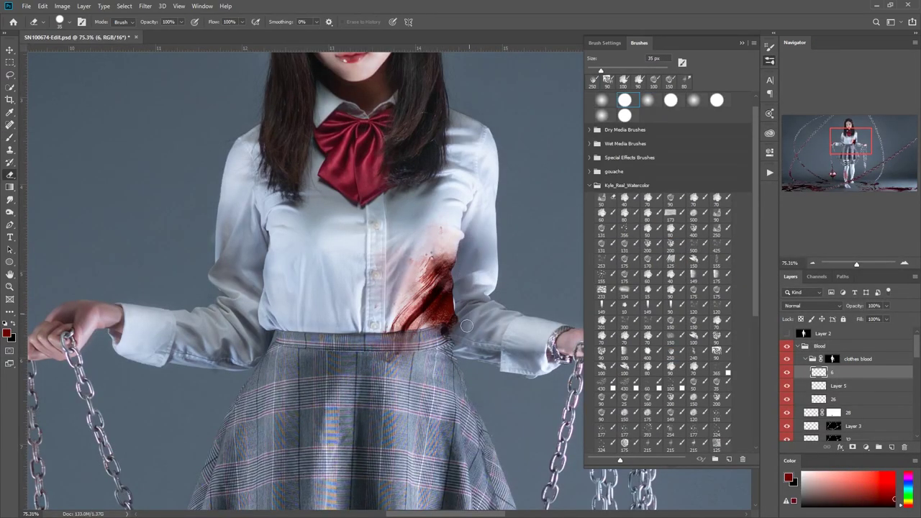
Switch to the Eraser to remove excess blood paint
{"action": "scroll", "coordinate": [428, 336], "scroll_direction": "down", "scroll_amount": 3}
{"action": "scroll", "coordinate": [428, 335], "scroll_direction": "up", "scroll_amount": 10}
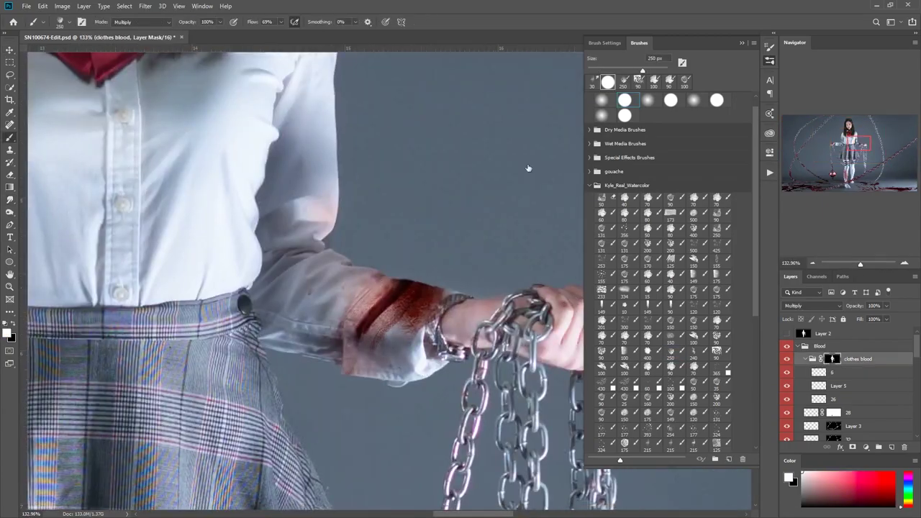
{"action": "key", "text": "e"}
{"action": "scroll", "coordinate": [494, 335], "scroll_direction": "down", "scroll_amount": 2}
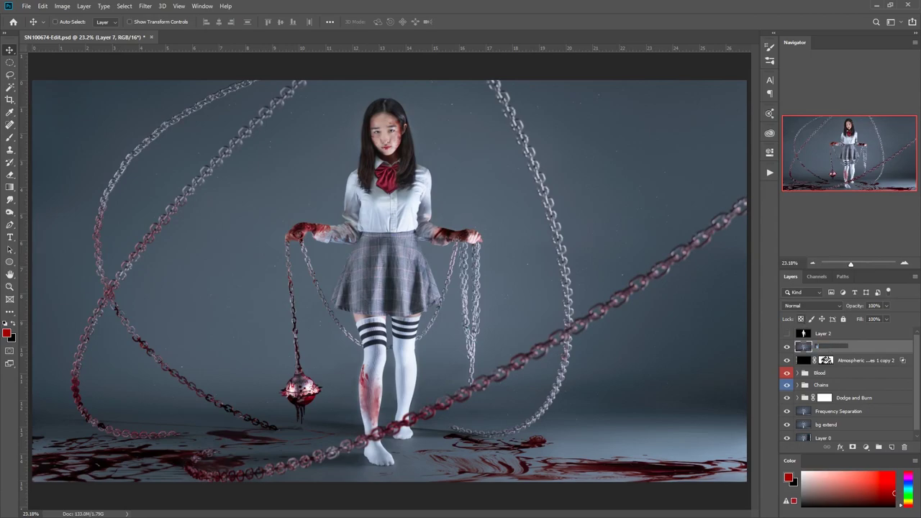
Blend the sharpening layer in Overlay with a 3.0 High Pass, then stamp visible layers
{"action": "left_click", "coordinate": [812, 311]}
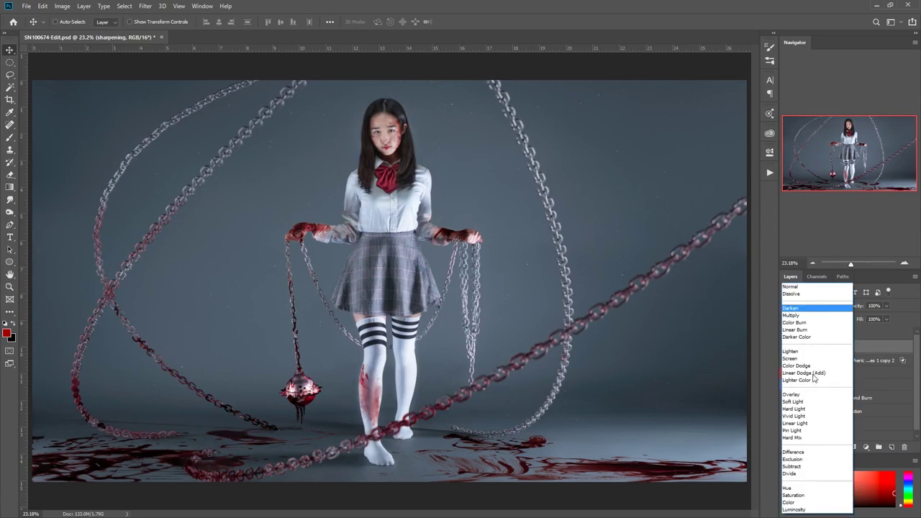
{"action": "left_click", "coordinate": [805, 395]}
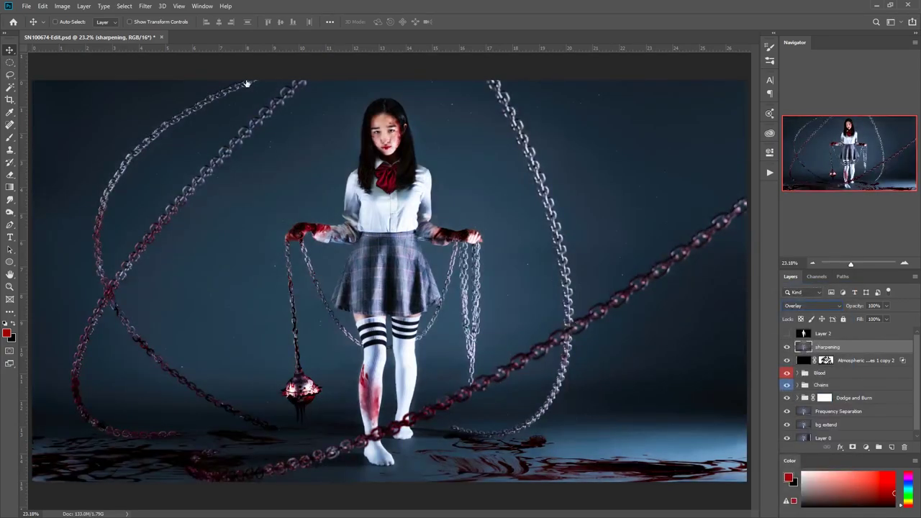
{"action": "left_click", "coordinate": [133, 8]}
{"action": "mouse_move", "coordinate": [249, 200]}
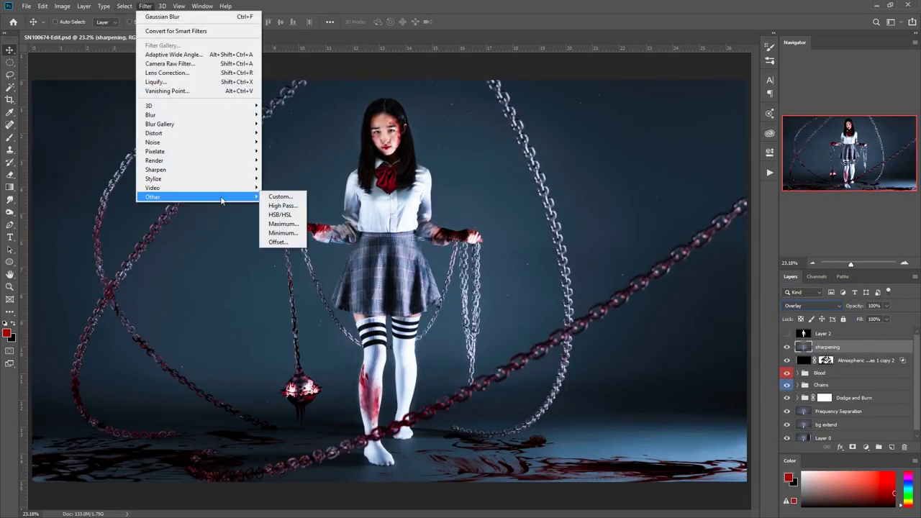
{"action": "left_click", "coordinate": [281, 206]}
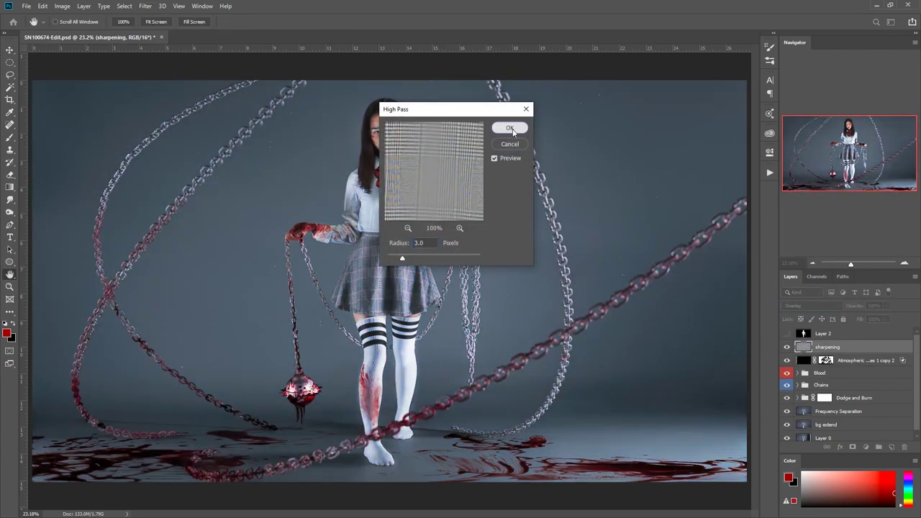
{"action": "left_click", "coordinate": [510, 128]}
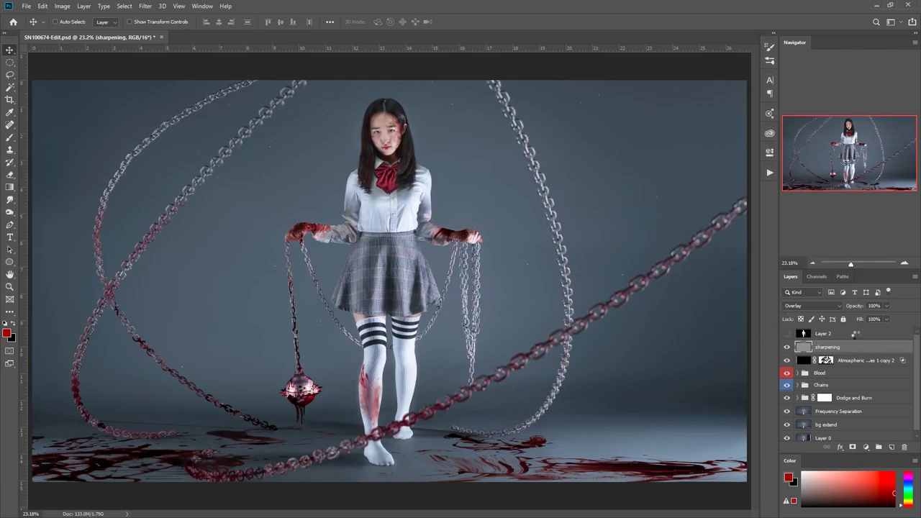
{"action": "key", "text": "ctrl+shift+alt+n"}
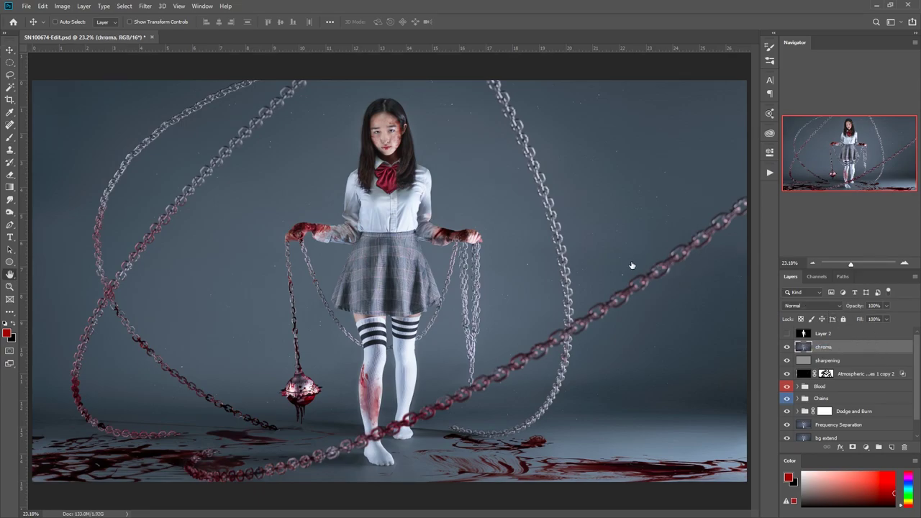
Exclude the red channel from the chroma layer's blending and test an offset fringe
{"action": "key", "text": "alt+l"}
{"action": "key", "text": "y"}
{"action": "key", "text": "Return"}
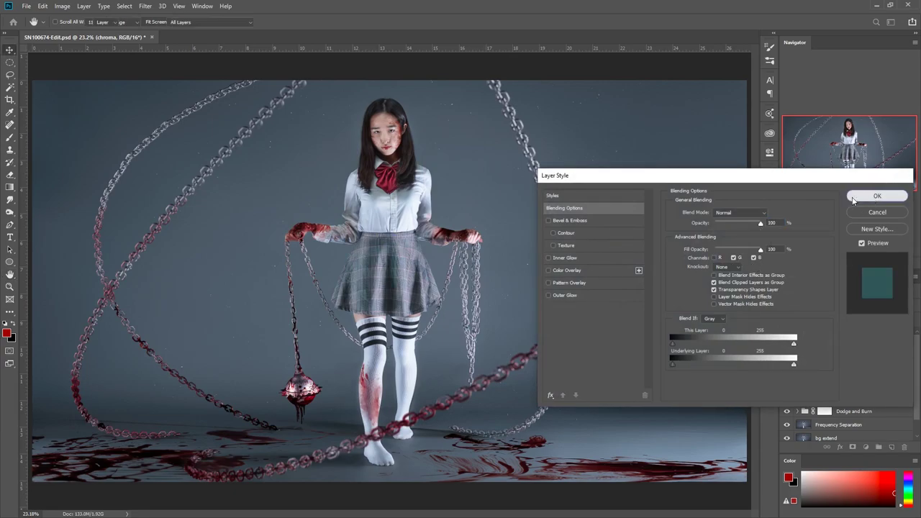
{"action": "left_click", "coordinate": [874, 200]}
{"action": "left_click_drag", "start_coordinate": [372, 215], "coordinate": [379, 215]}
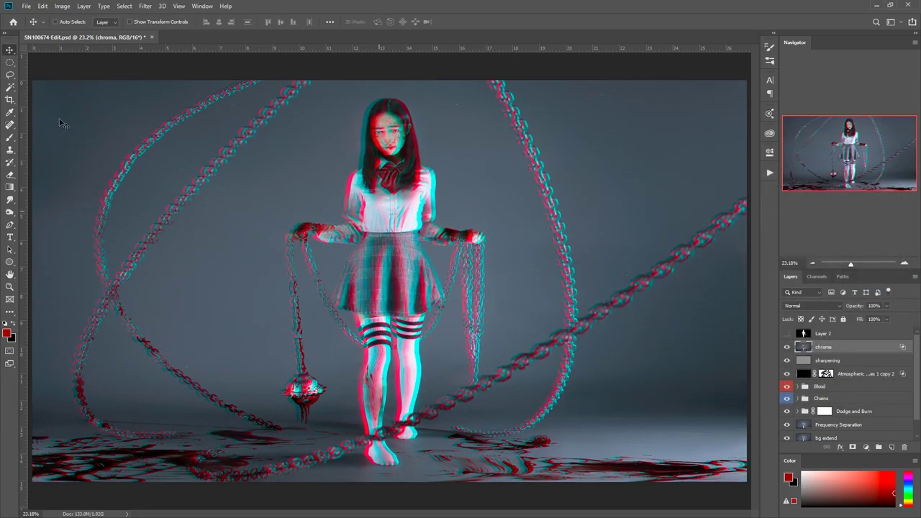
{"action": "key", "text": "ctrl+z"}
Apply a 5-pixel Motion Blur to the chroma layer
{"action": "left_click", "coordinate": [144, 6]}
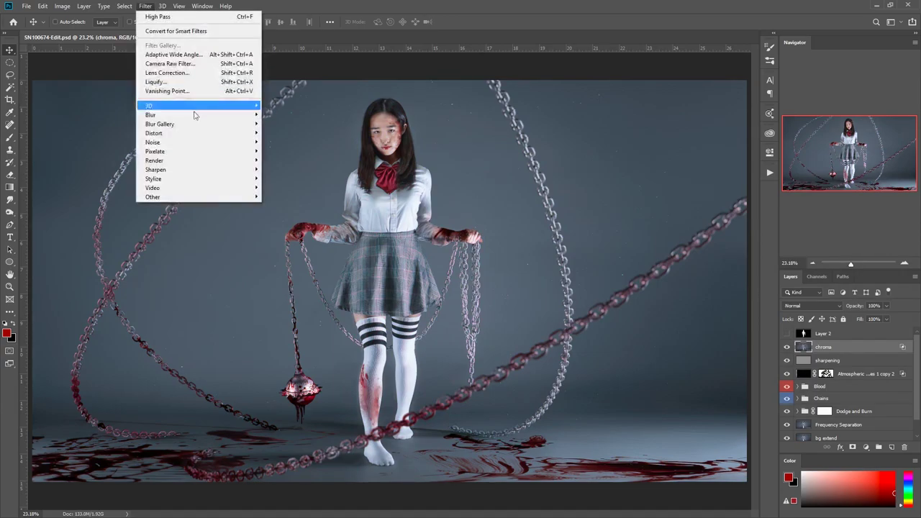
{"action": "mouse_move", "coordinate": [198, 115]}
{"action": "left_click", "coordinate": [285, 169]}
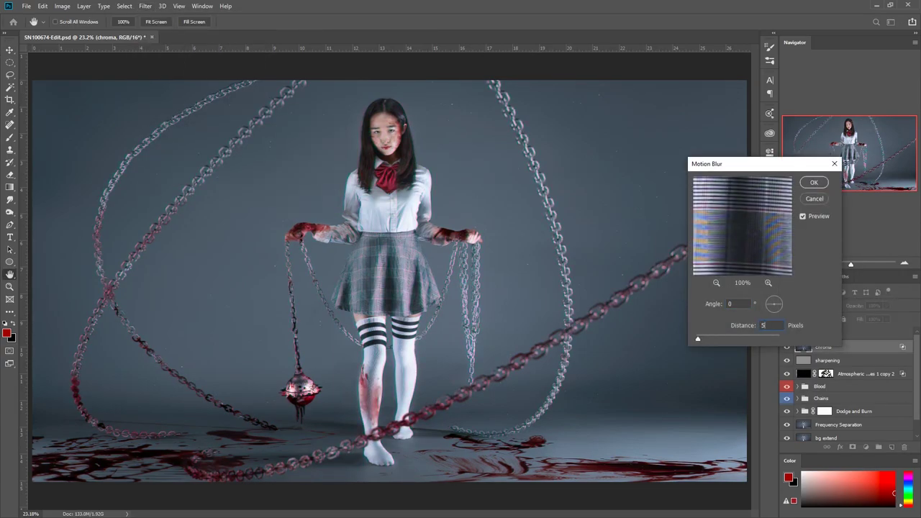
{"action": "scroll", "coordinate": [533, 345], "scroll_direction": "up", "scroll_amount": 2}
{"action": "left_click", "coordinate": [814, 185]}
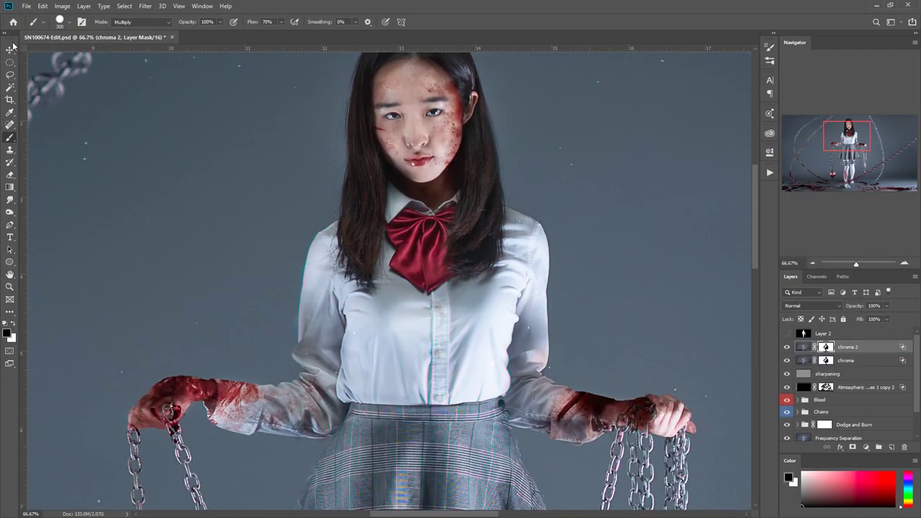
Place the fog image into the composite in Screen mode and commit its size
{"action": "left_click", "coordinate": [10, 50]}
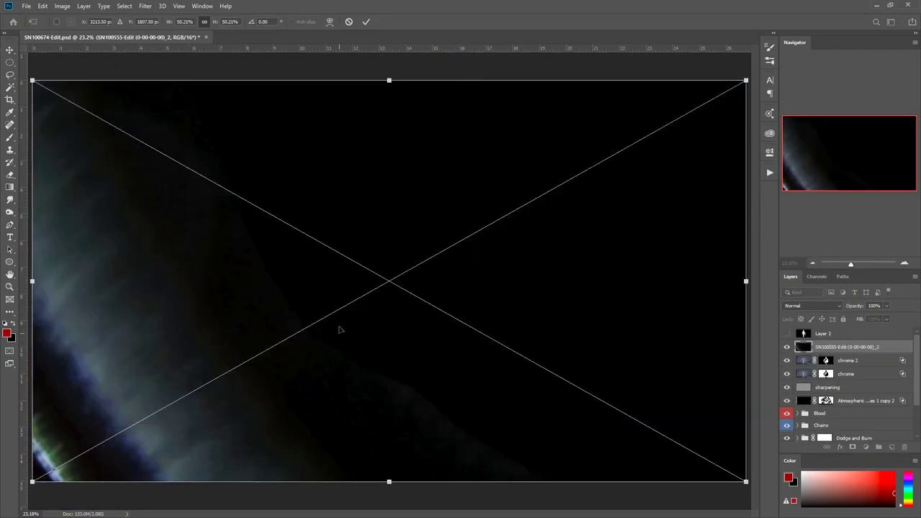
{"action": "left_click", "coordinate": [812, 306]}
{"action": "left_click", "coordinate": [799, 350]}
{"action": "key", "text": "ctrl+minus"}
{"action": "key", "text": "Return"}
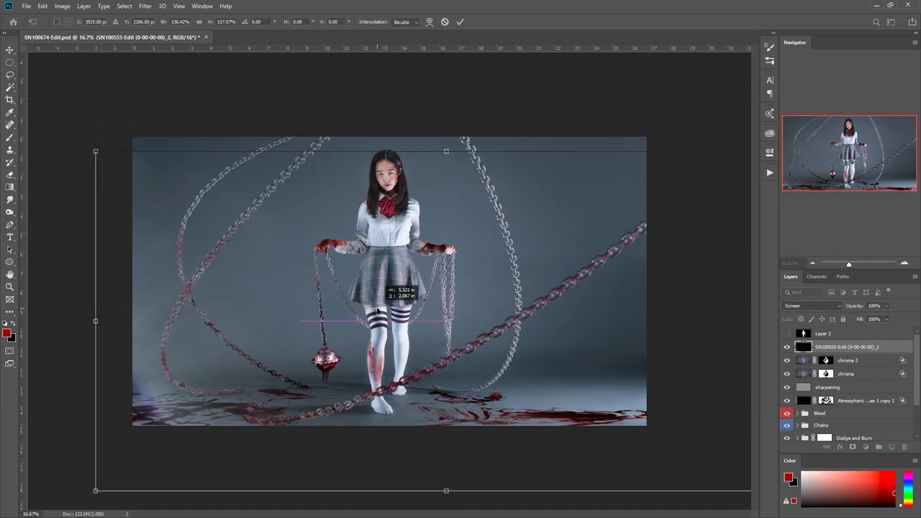
Duplicate the fog layer and keep its Blend If blending settings
{"action": "key", "text": "ctrl+j"}
{"action": "left_click", "coordinate": [43, 6]}
{"action": "key", "text": "Escape"}
{"action": "key", "text": "h"}
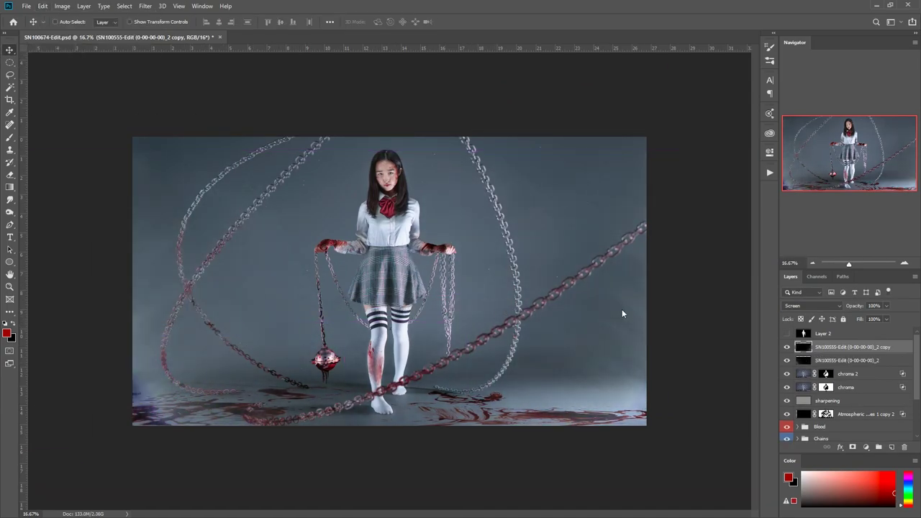
{"action": "double_click", "coordinate": [885, 347]}
{"action": "key", "text": "Return"}
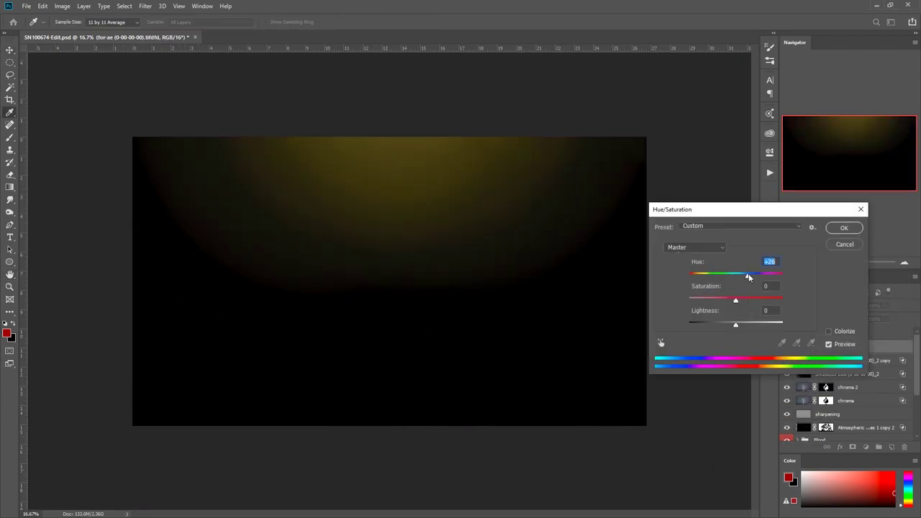
Shift the fog to hue -21 and saturation -23, then open the Camera Raw filter
{"action": "type", "text": "-21"}
{"action": "key", "text": "Tab"}
{"action": "type", "text": "-23"}
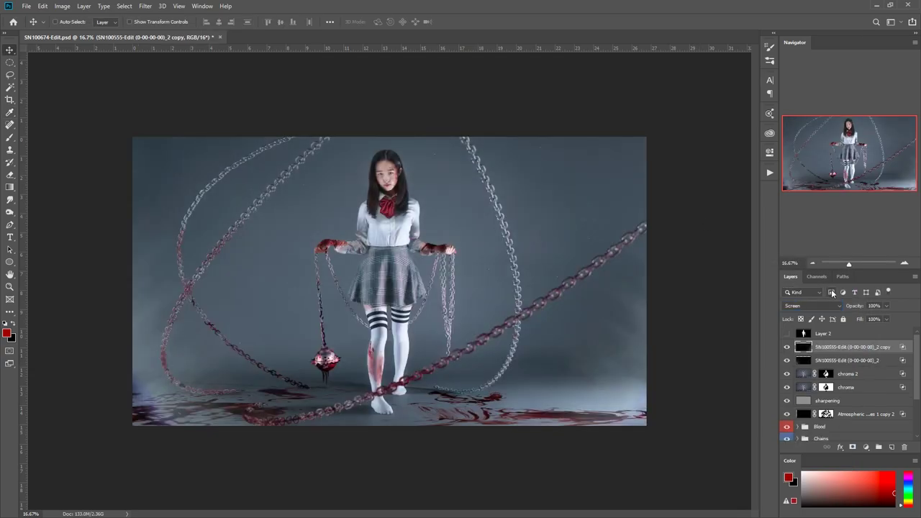
{"action": "key", "text": "ctrl+0"}
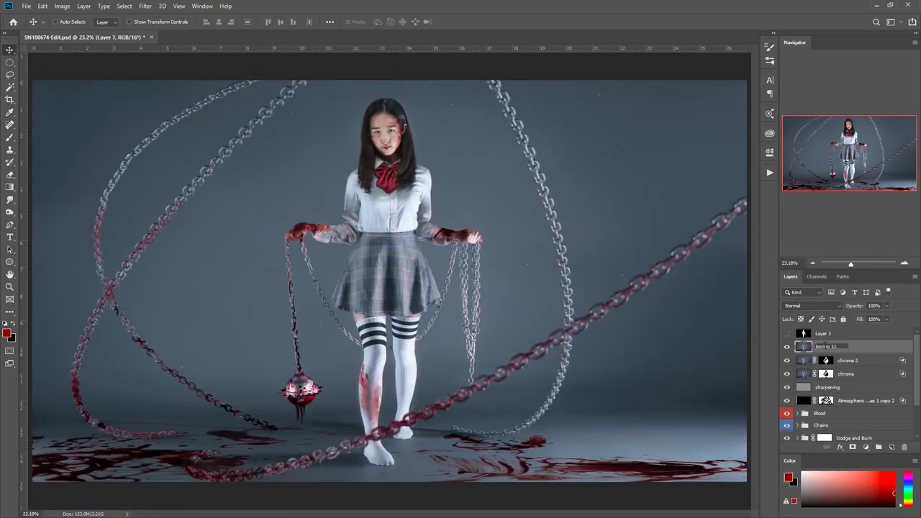
{"action": "left_click", "coordinate": [146, 6]}
{"action": "left_click", "coordinate": [169, 75]}
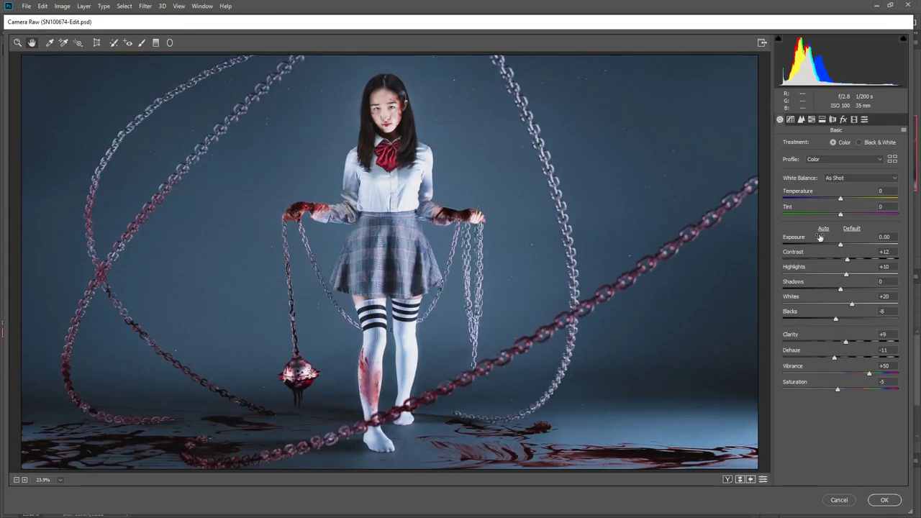
On toning 1, lift Shadows to +1 and set Highlights to -15 and Whites to +8
{"action": "left_click_drag", "start_coordinate": [840, 289], "coordinate": [853, 290]}
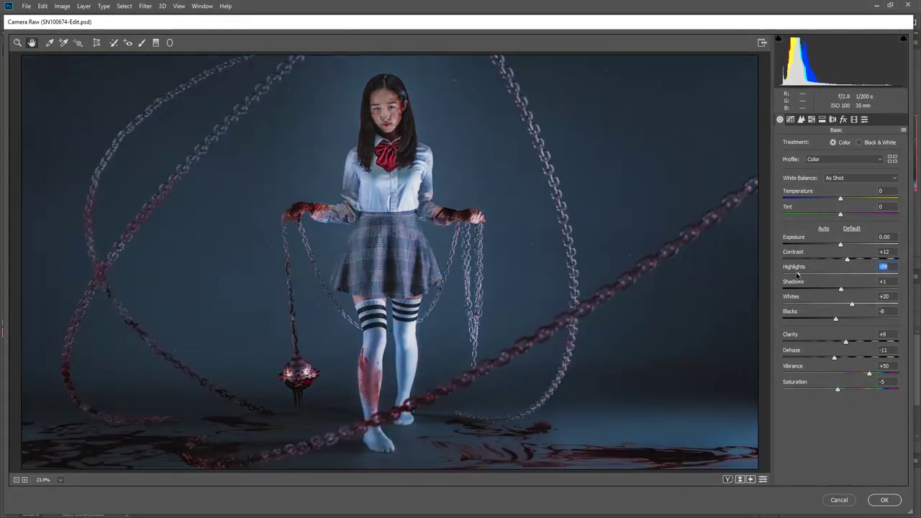
{"action": "left_click_drag", "start_coordinate": [852, 304], "coordinate": [851, 304]}
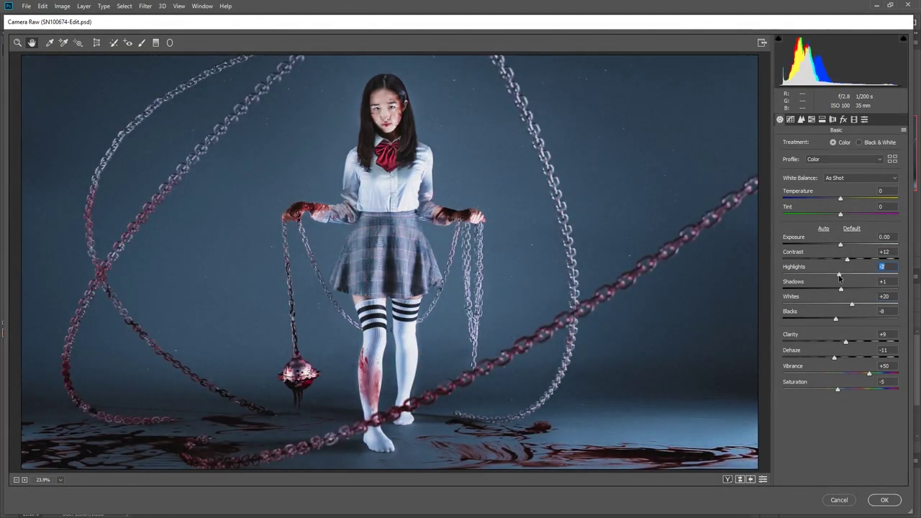
{"action": "key", "text": "j"}
{"action": "key", "text": "h"}
{"action": "left_click", "coordinate": [833, 276]}
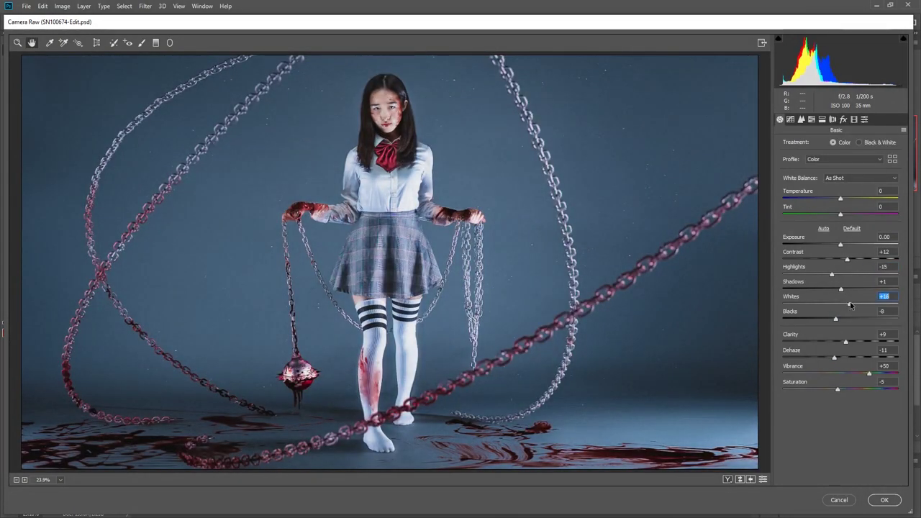
Darken the edges with Effects vignetting and set Clarity to +12
{"action": "left_click", "coordinate": [843, 119]}
{"action": "left_click", "coordinate": [839, 246]}
{"action": "key", "text": "ctrl+alt+1"}
{"action": "left_click", "coordinate": [848, 342]}
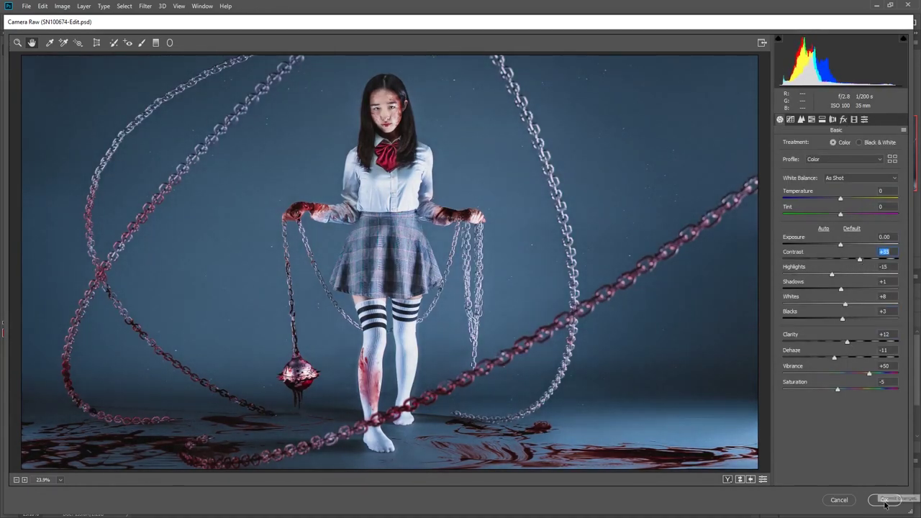
Commit the Camera Raw grade, raise AP_1_Black opacity to 43%, and add a Color Lookup layer
{"action": "left_click", "coordinate": [884, 502]}
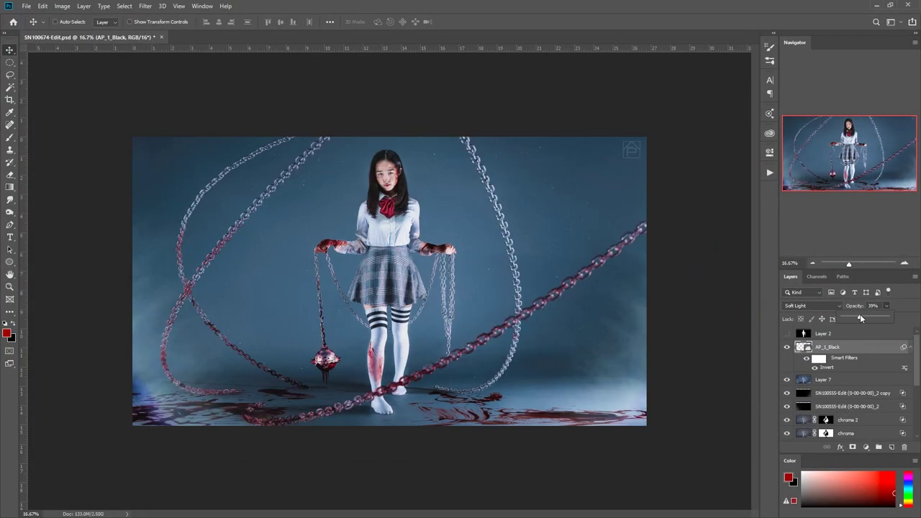
{"action": "left_click_drag", "start_coordinate": [860, 317], "coordinate": [863, 317]}
{"action": "left_click", "coordinate": [866, 447]}
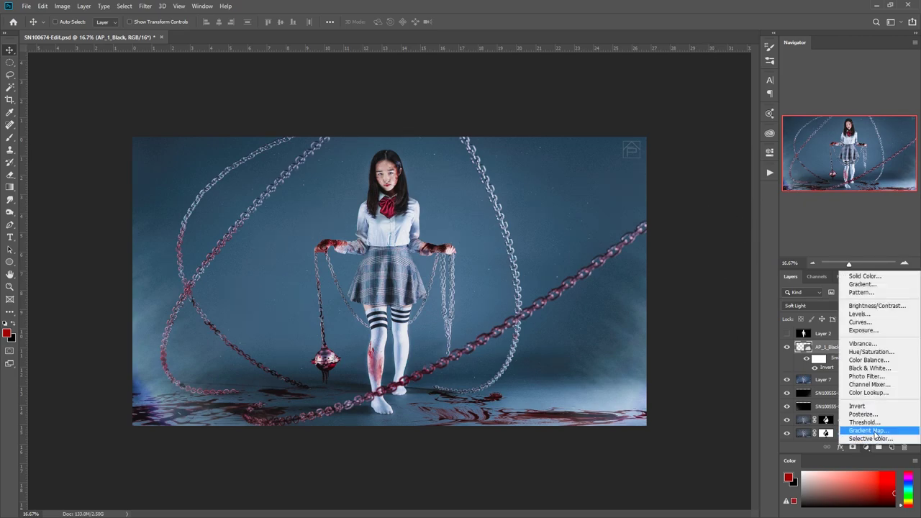
{"action": "left_click", "coordinate": [868, 394]}
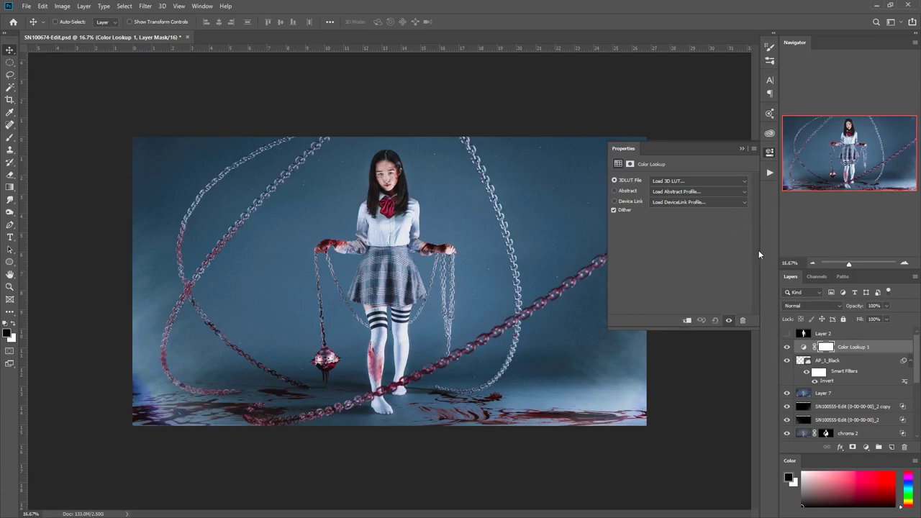
Load Clayton 33.CUBE into the lookup layer, blend it as Color, and lower opacity to 86%
{"action": "left_click", "coordinate": [811, 306]}
{"action": "left_click", "coordinate": [799, 497]}
{"action": "left_click", "coordinate": [698, 180]}
{"action": "left_click", "coordinate": [683, 96]}
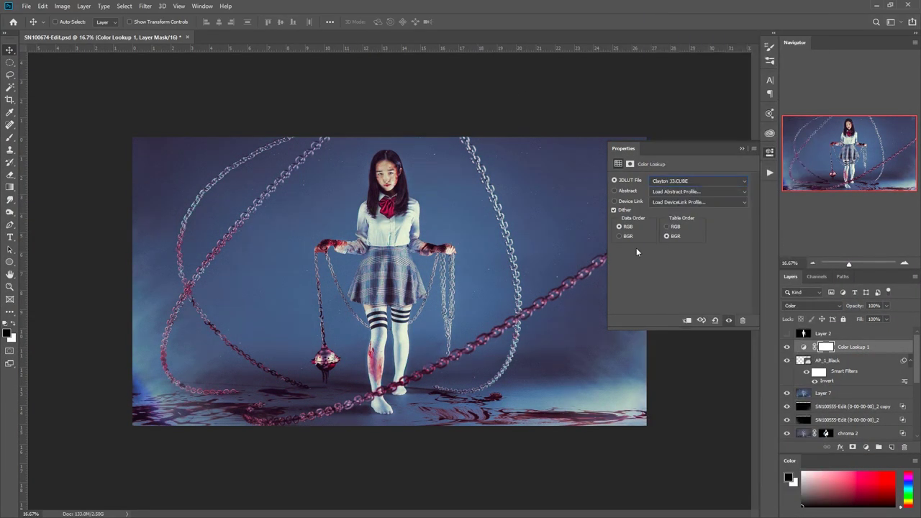
{"action": "left_click_drag", "start_coordinate": [886, 306], "coordinate": [863, 318]}
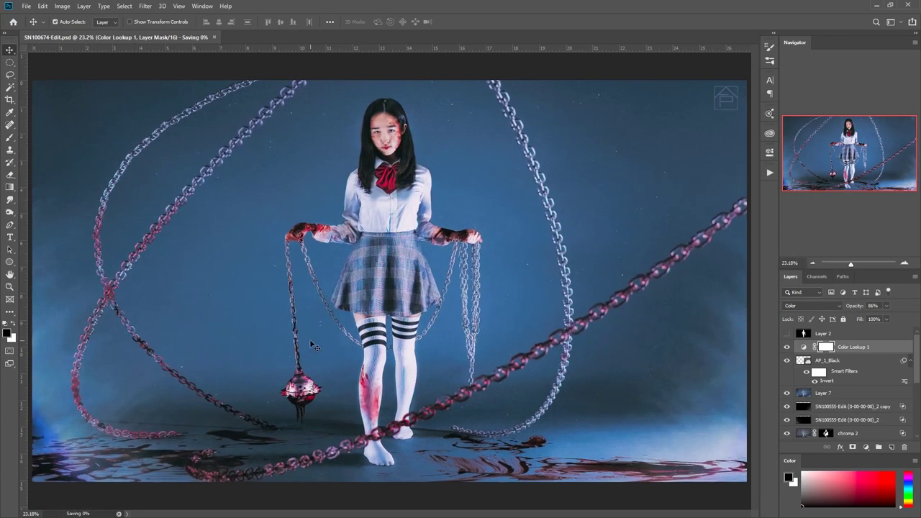